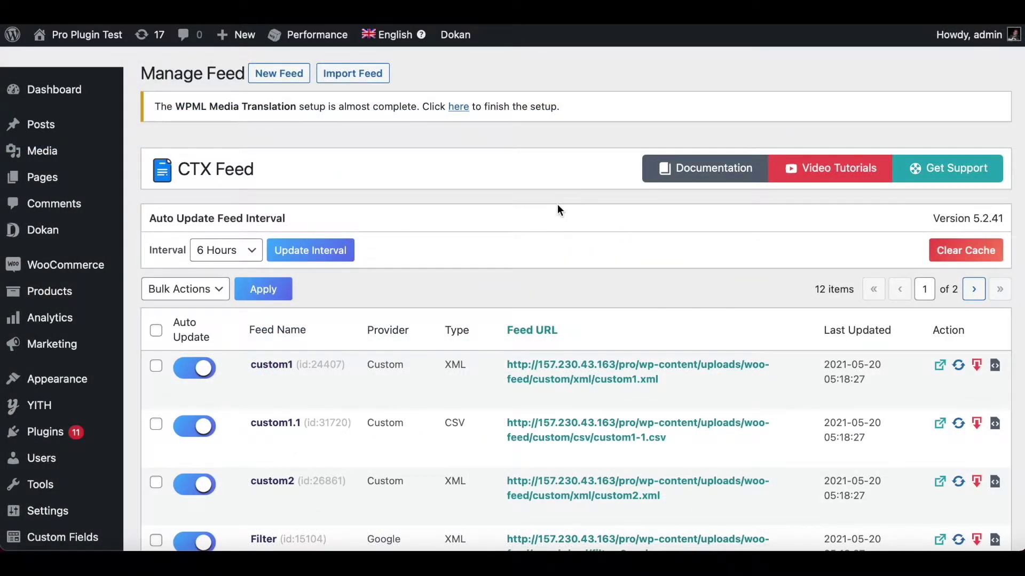
Step: Open the custom1 feed for editing from the CTX Feed list
scroll(348, 283, down, 1)
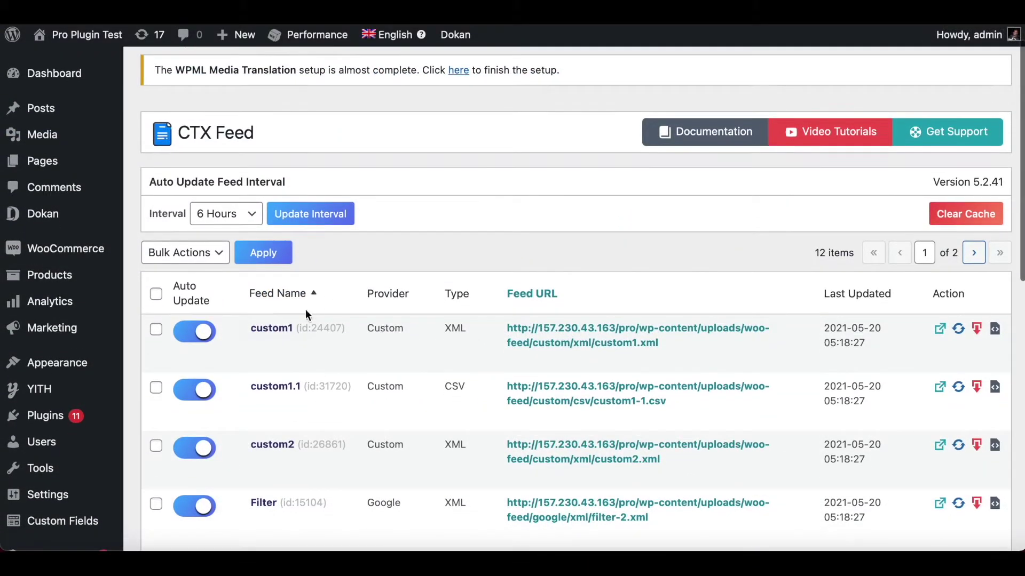
click(278, 329)
scroll(688, 371, down, 5)
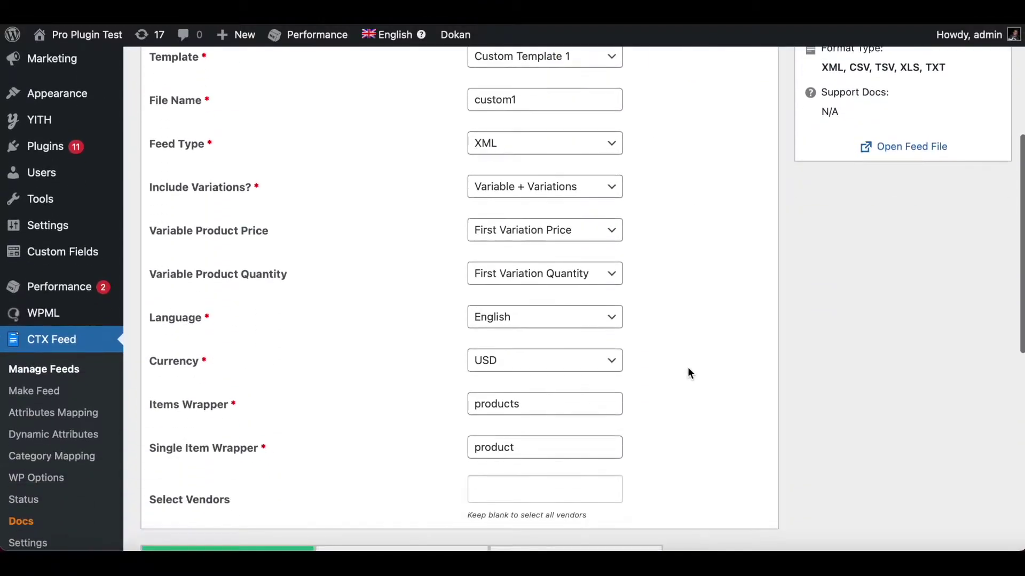
scroll(688, 372, down, 5)
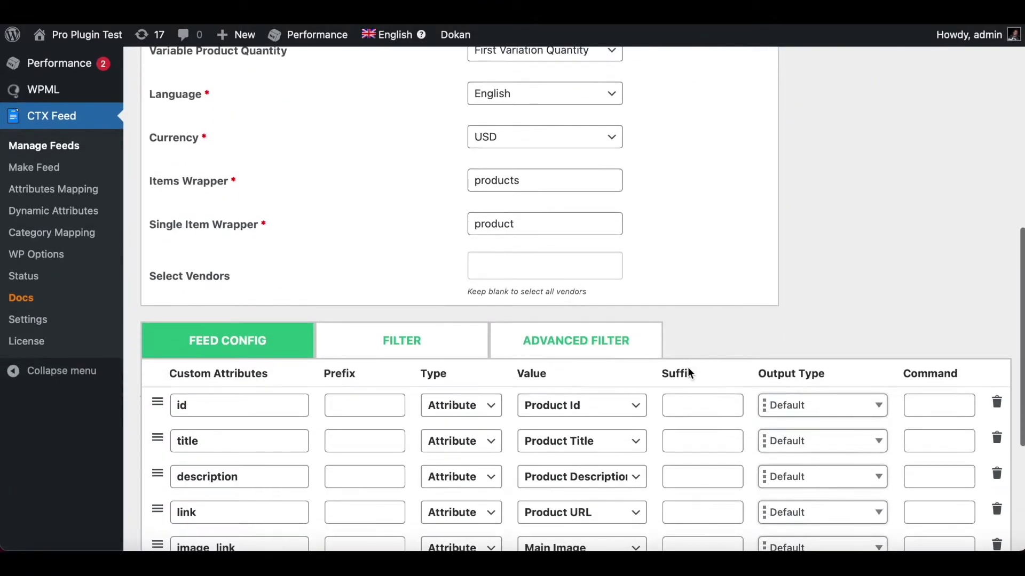
Step: Bring up the feed's filter settings and reach the empty Campaign URL Builder fields
click(425, 353)
scroll(807, 289, down, 4)
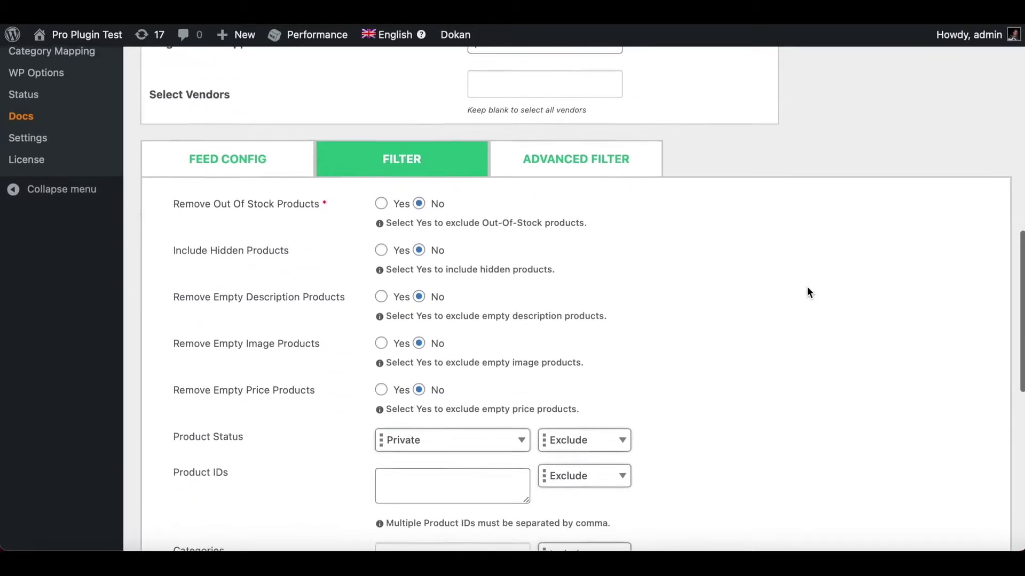
scroll(806, 287, down, 7)
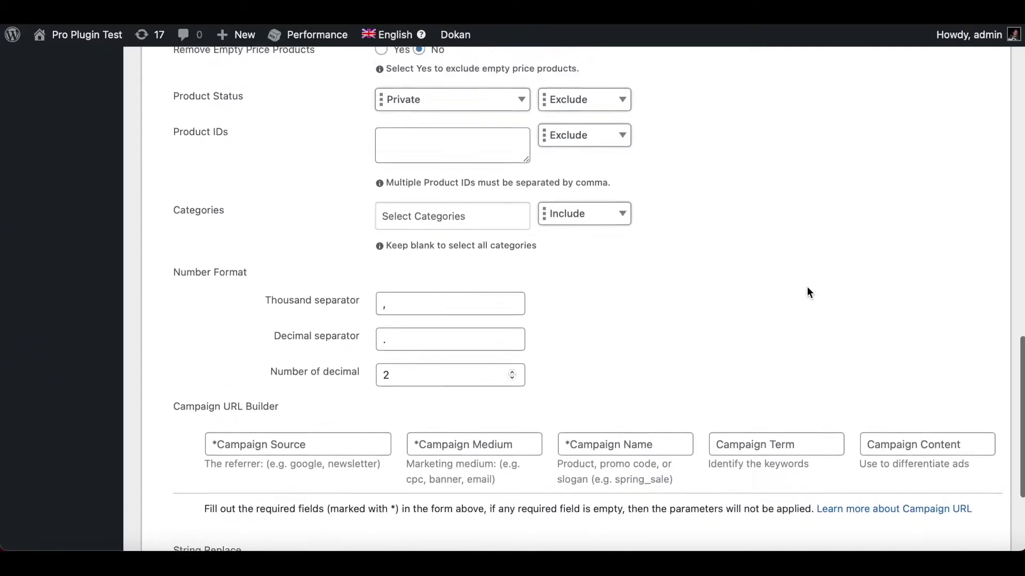
scroll(807, 288, up, 1)
scroll(807, 288, down, 1)
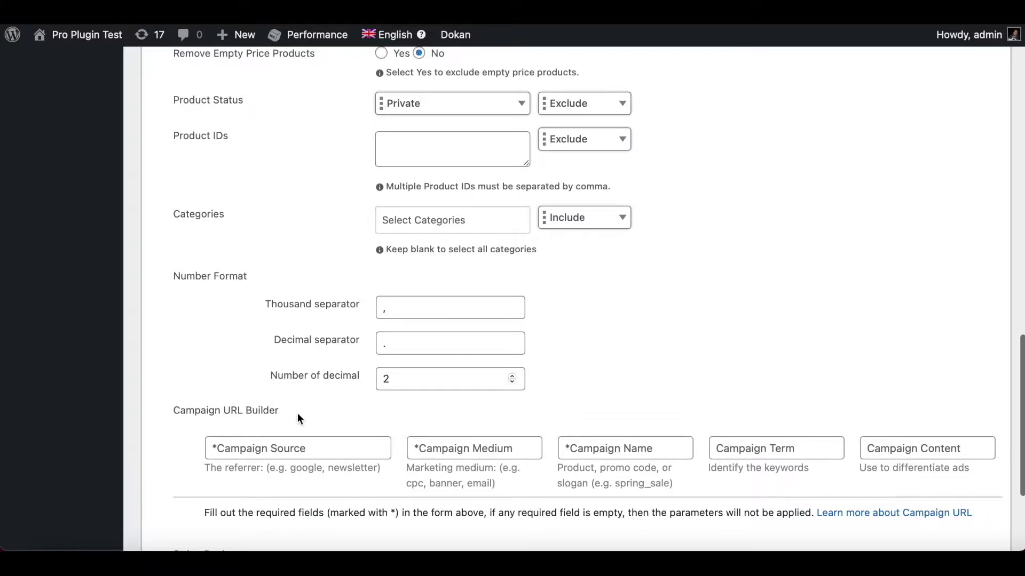
click(242, 441)
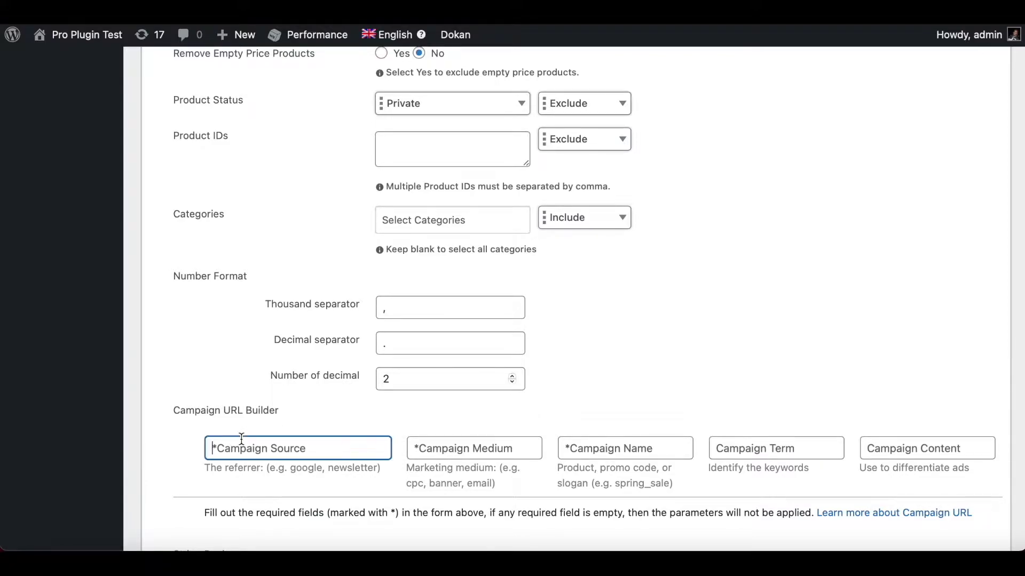
click(445, 435)
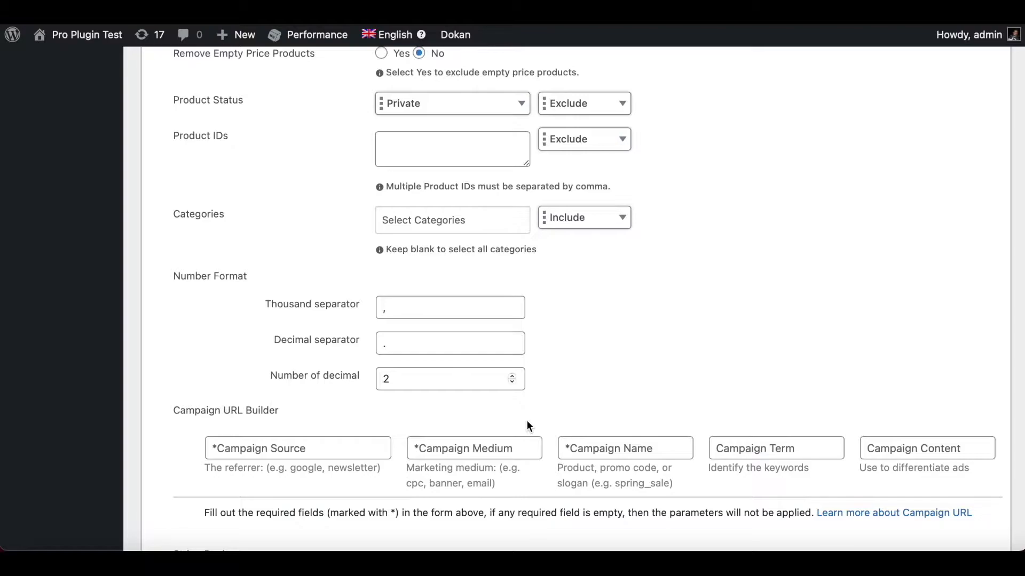
scroll(527, 422, up, 1)
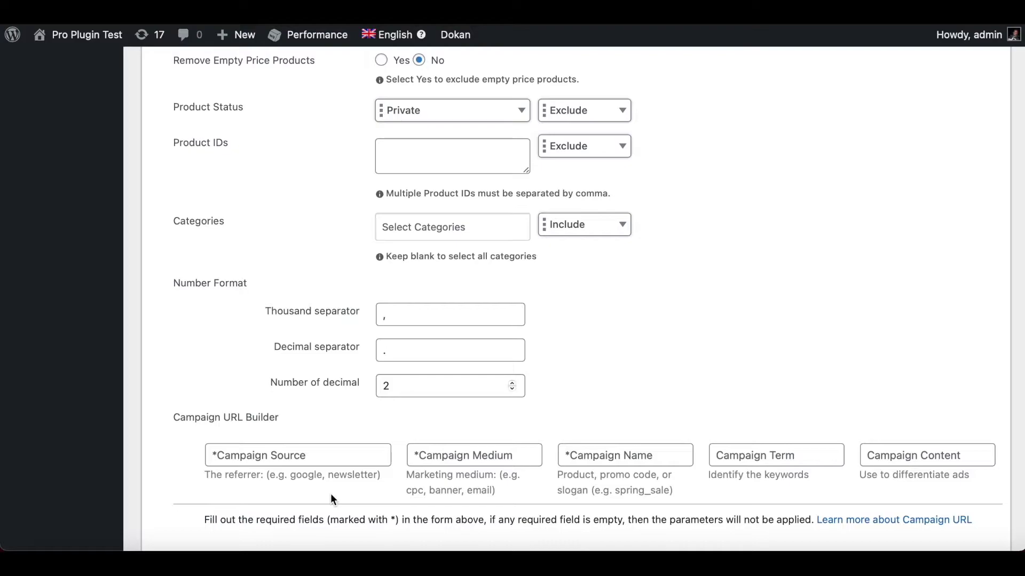
Step: Enter 'winter-mailer' as the custom1 feed's Campaign Source
click(250, 455)
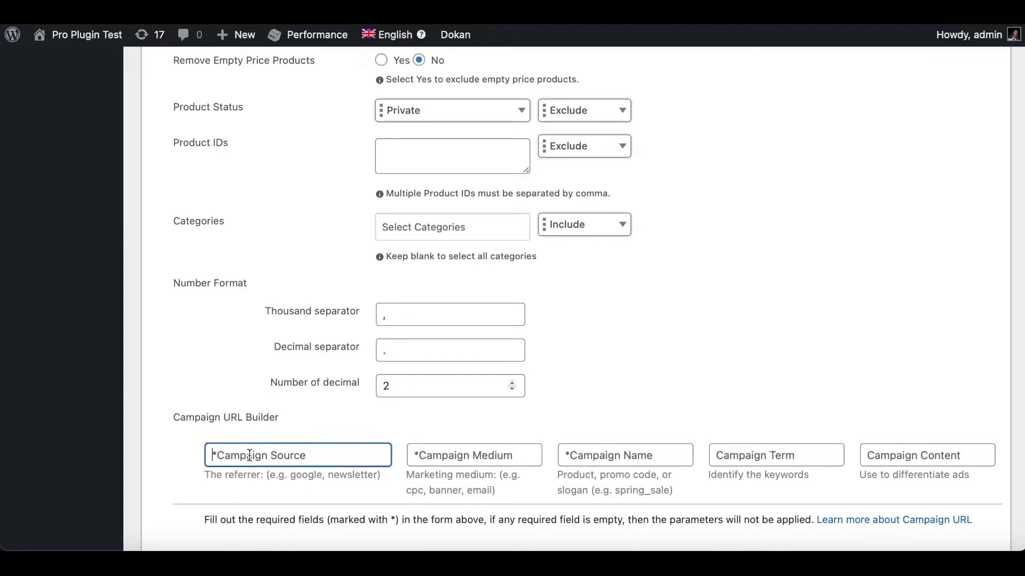
text(winte)
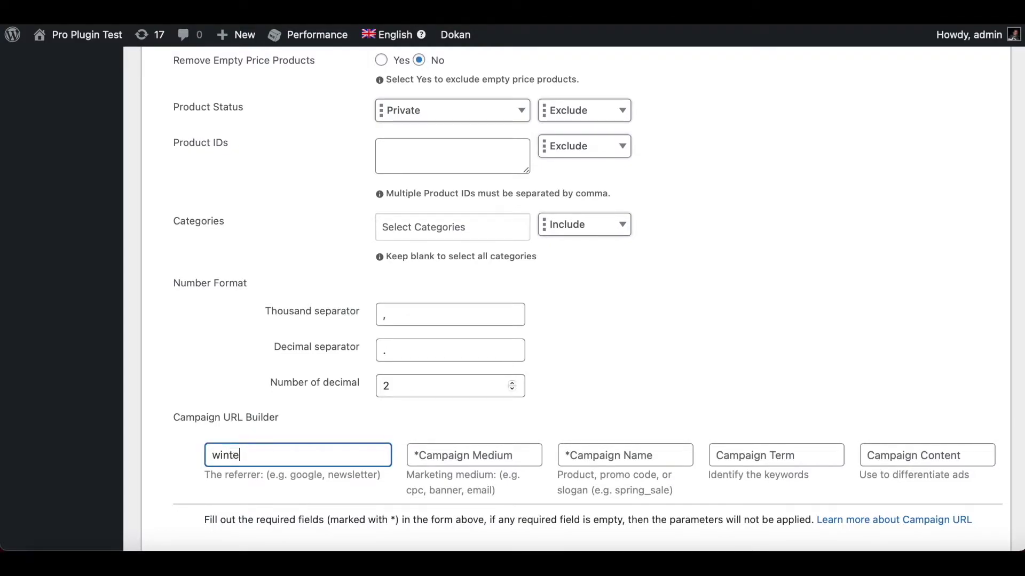
text(r-mailer)
click(257, 496)
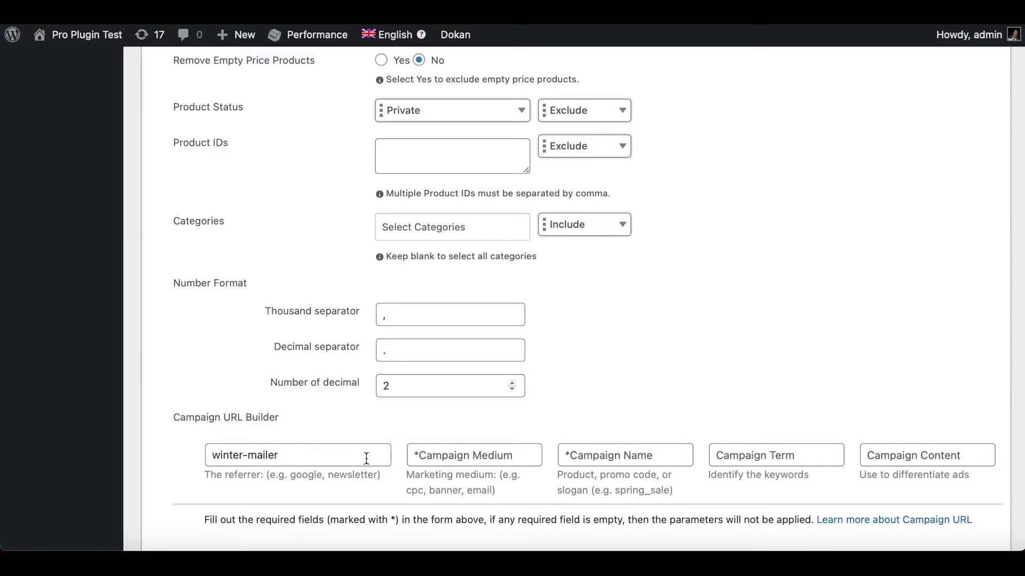
Step: Set the Campaign Medium to 'email'
click(459, 463)
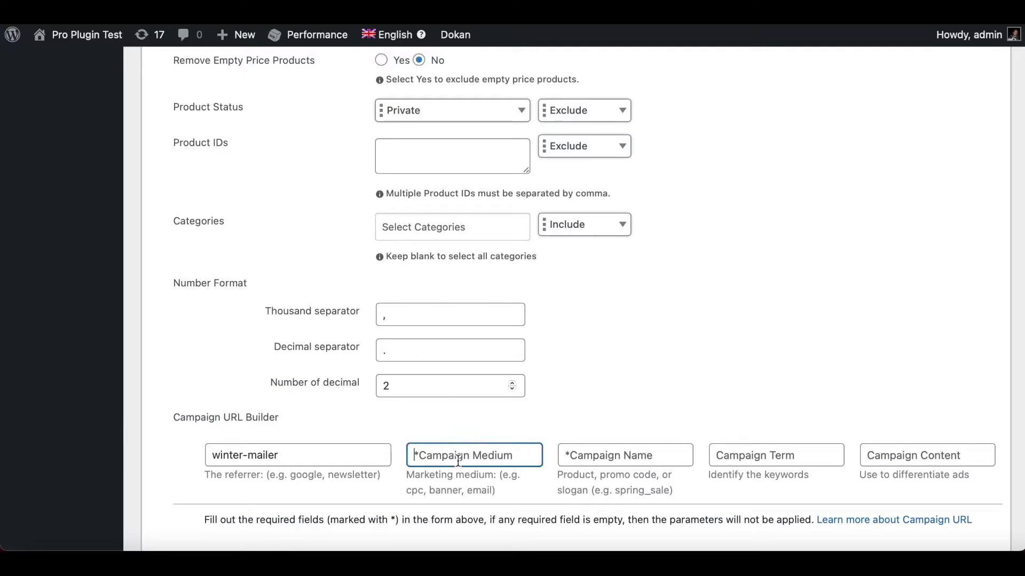
text(email)
click(542, 489)
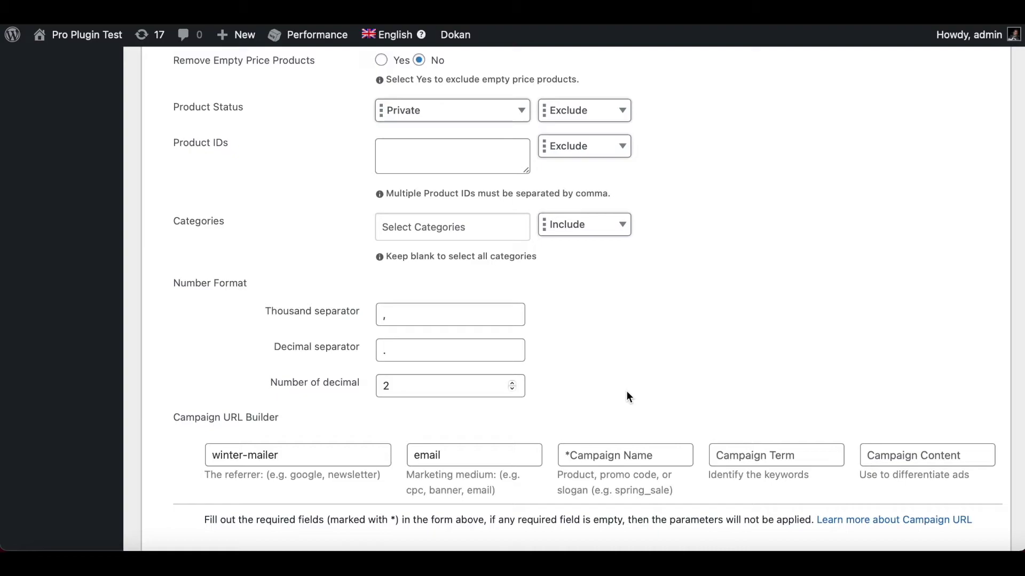
Step: Set the Campaign Name to 'winter_sale'
click(588, 459)
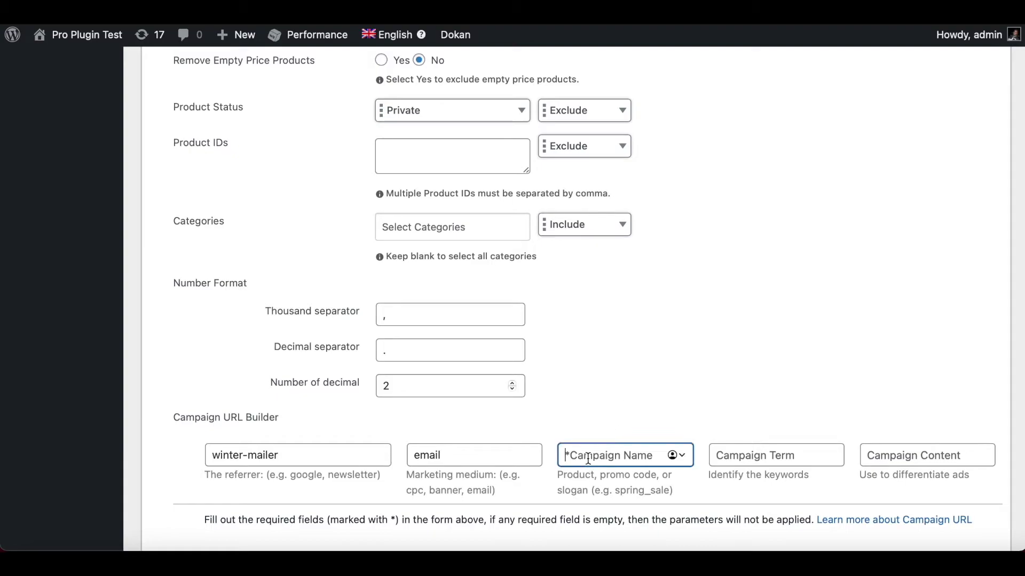
text(winter)
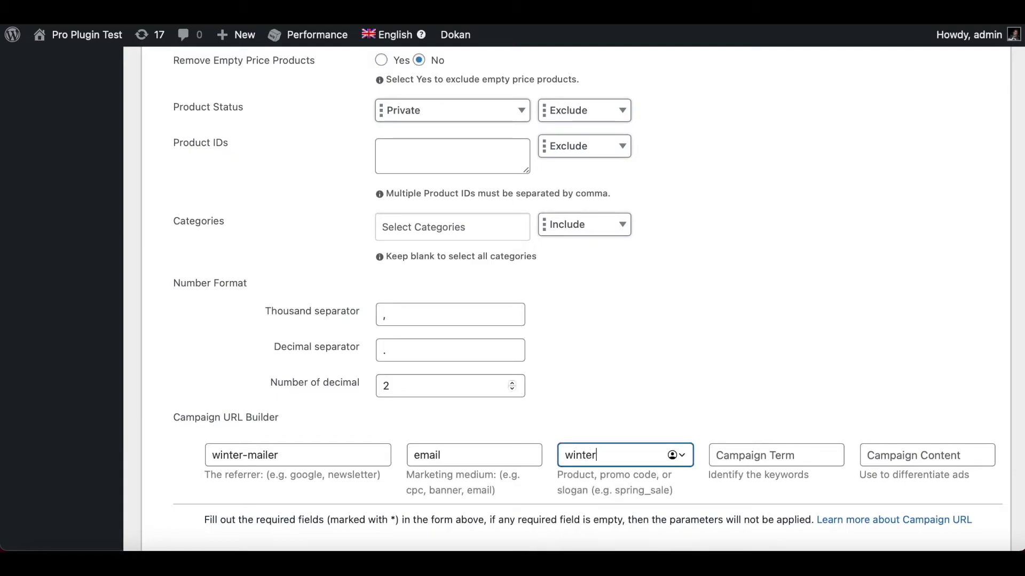
text(_sale)
click(700, 389)
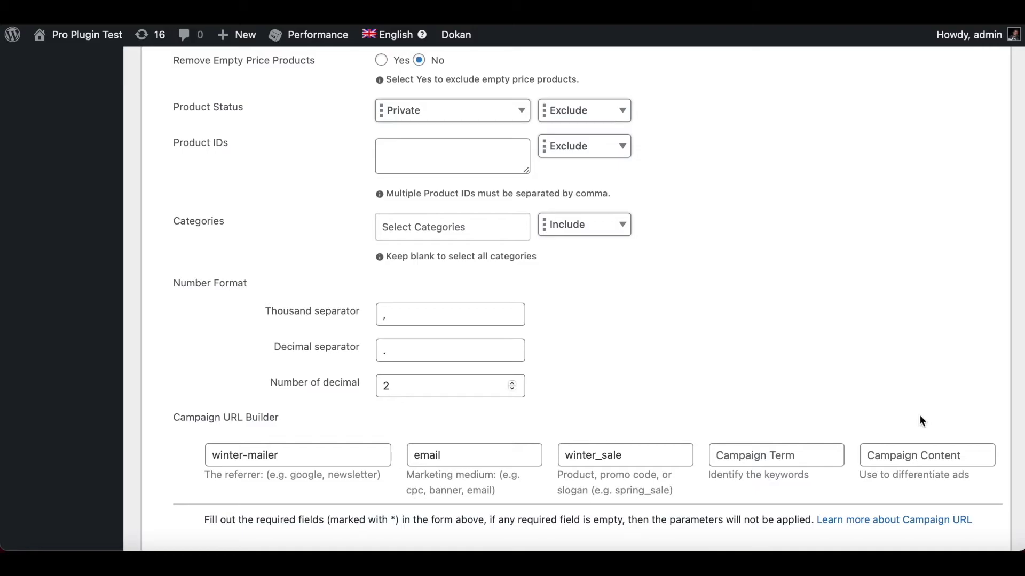
Step: Save and regenerate the custom1 feed, then download custom1-35.xml with the UTM-tagged links
scroll(912, 411, down, 4)
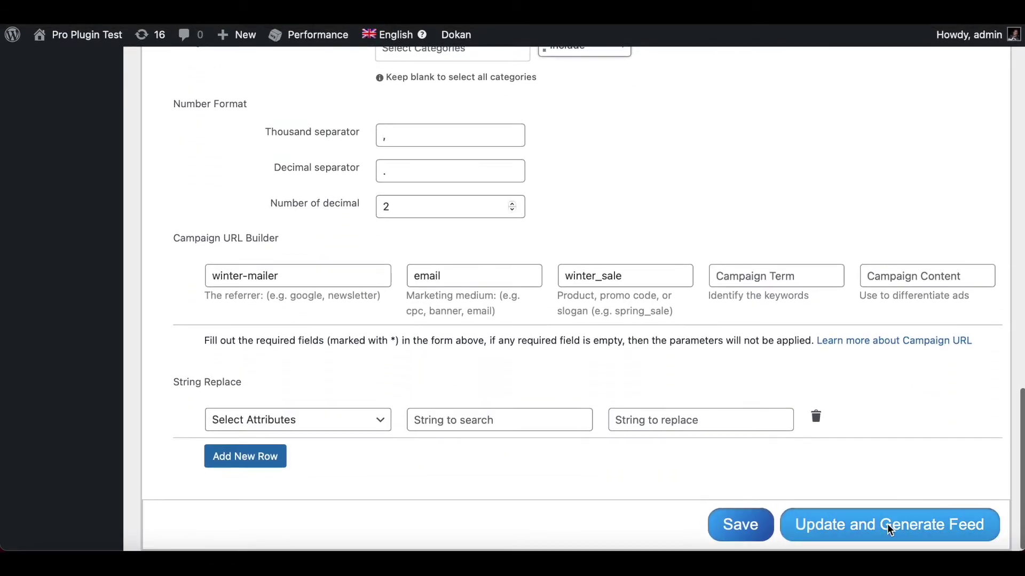
click(891, 531)
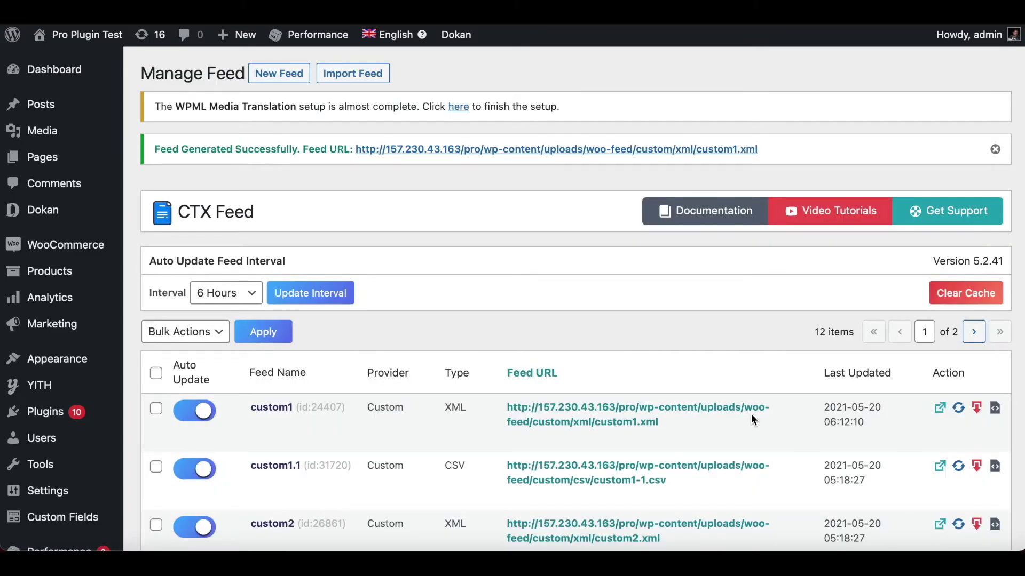
scroll(751, 414, down, 1)
click(977, 408)
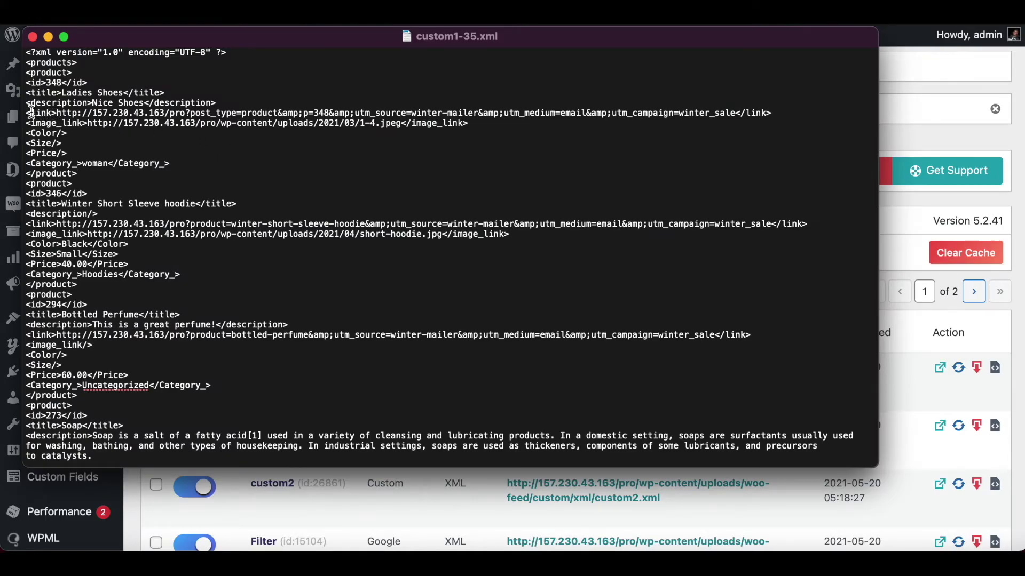
drag(56, 113, 774, 114)
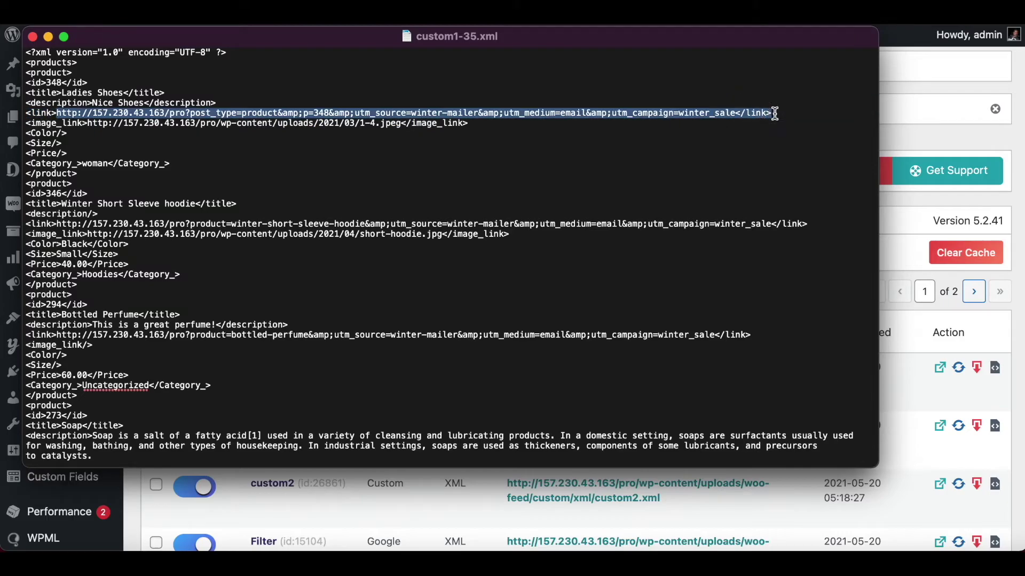
click(368, 82)
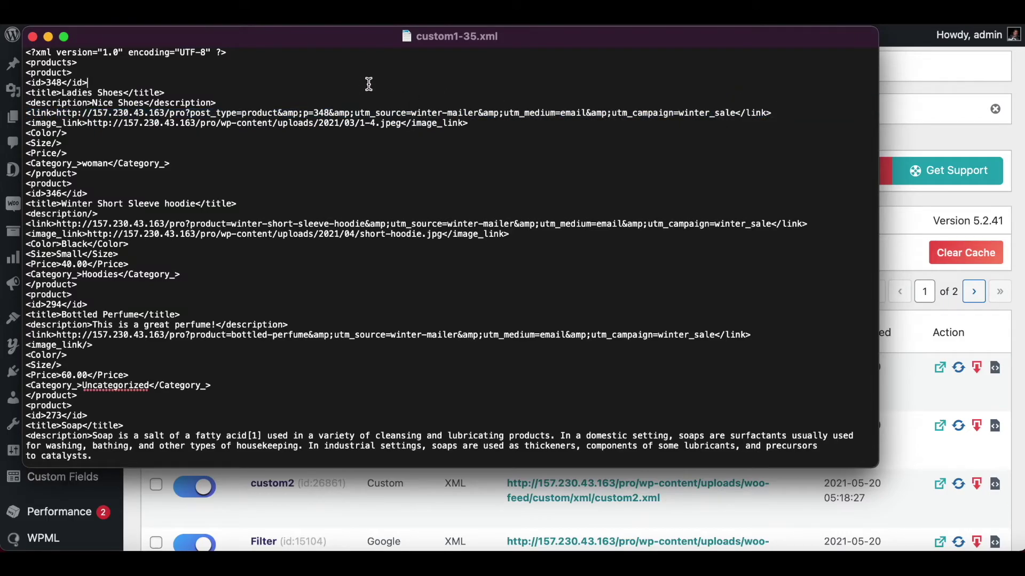
drag(355, 111, 478, 109)
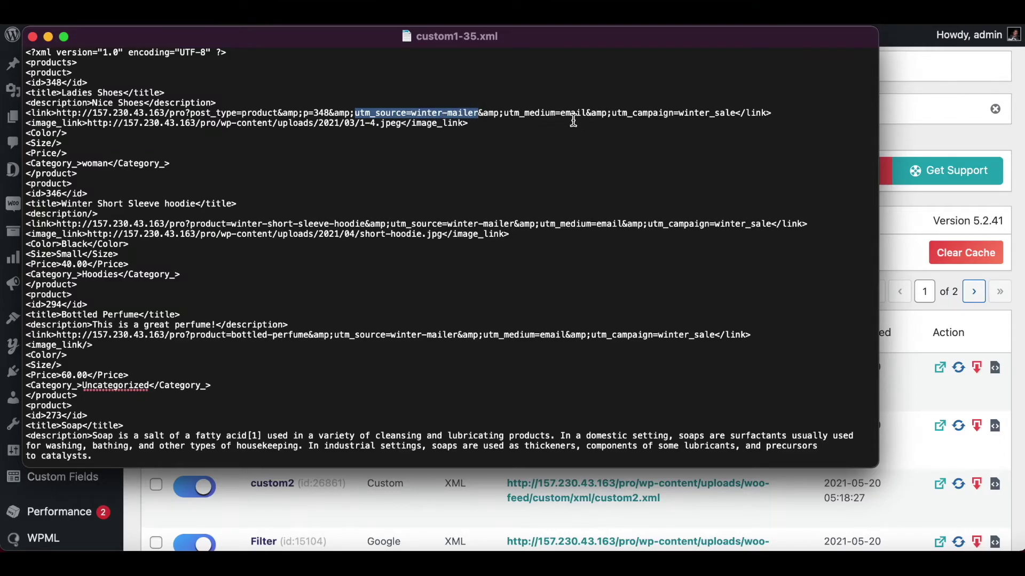
drag(560, 113, 581, 113)
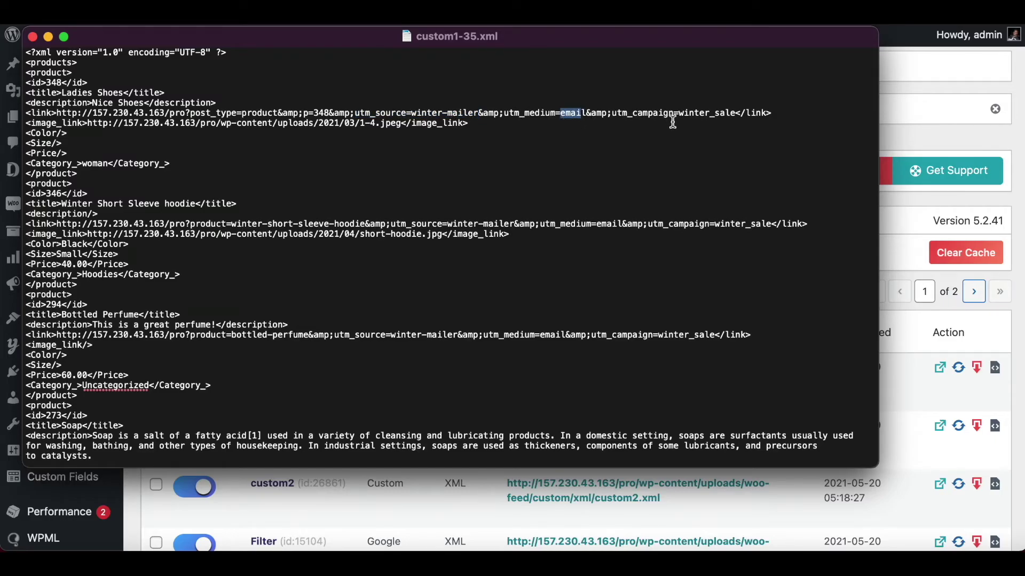
drag(678, 115, 737, 117)
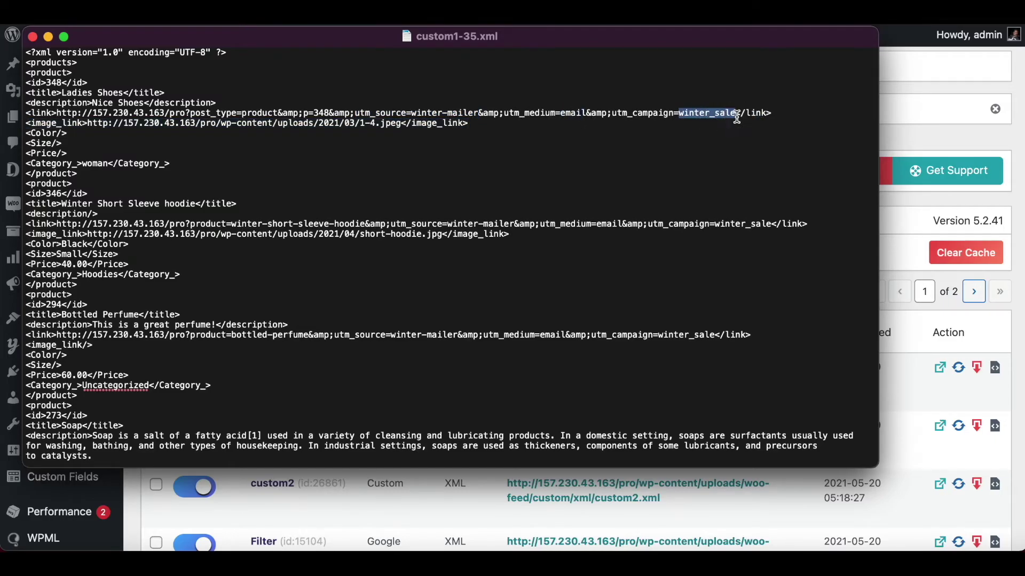
scroll(578, 183, down, 2)
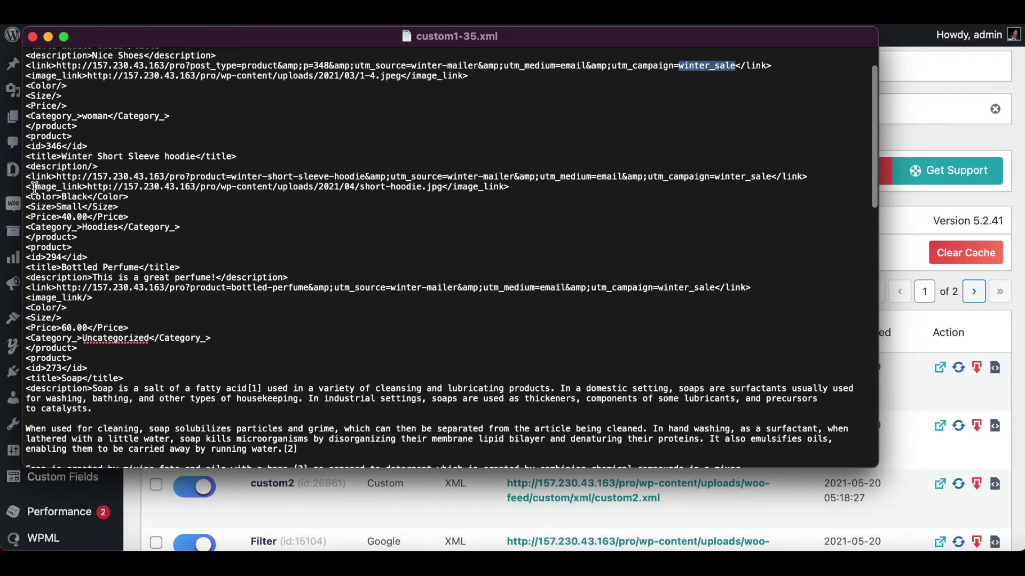
drag(27, 176, 804, 180)
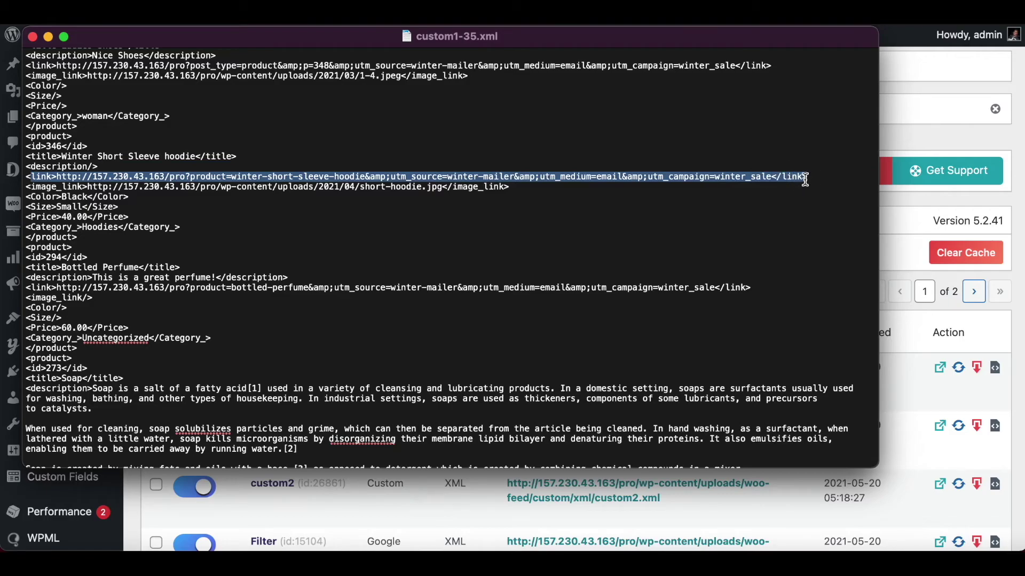
scroll(475, 266, down, 4)
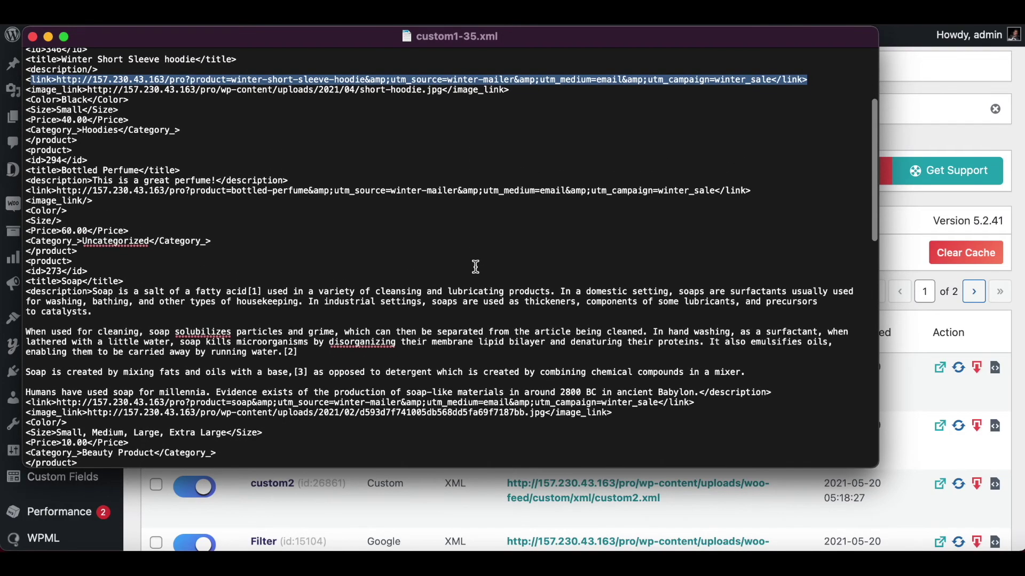